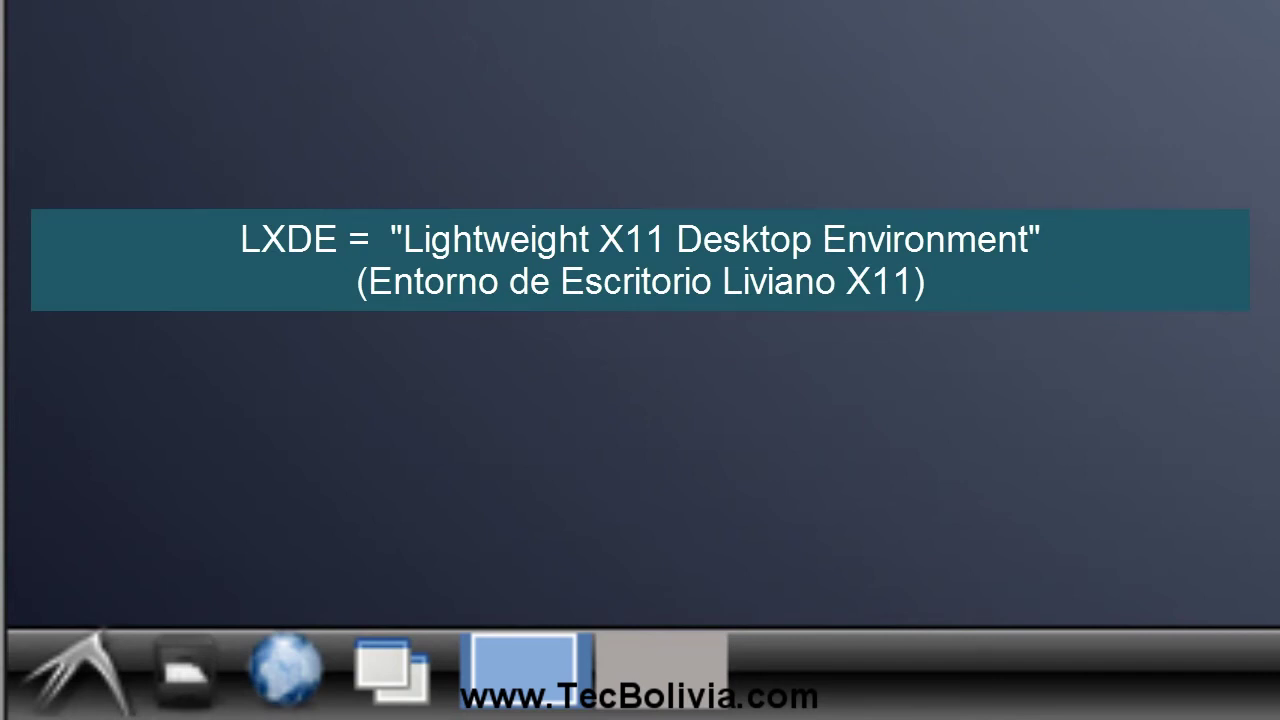
Look through the installed application categories and launch the Iceweasel web browser from the Internet group
left_click(110, 680)
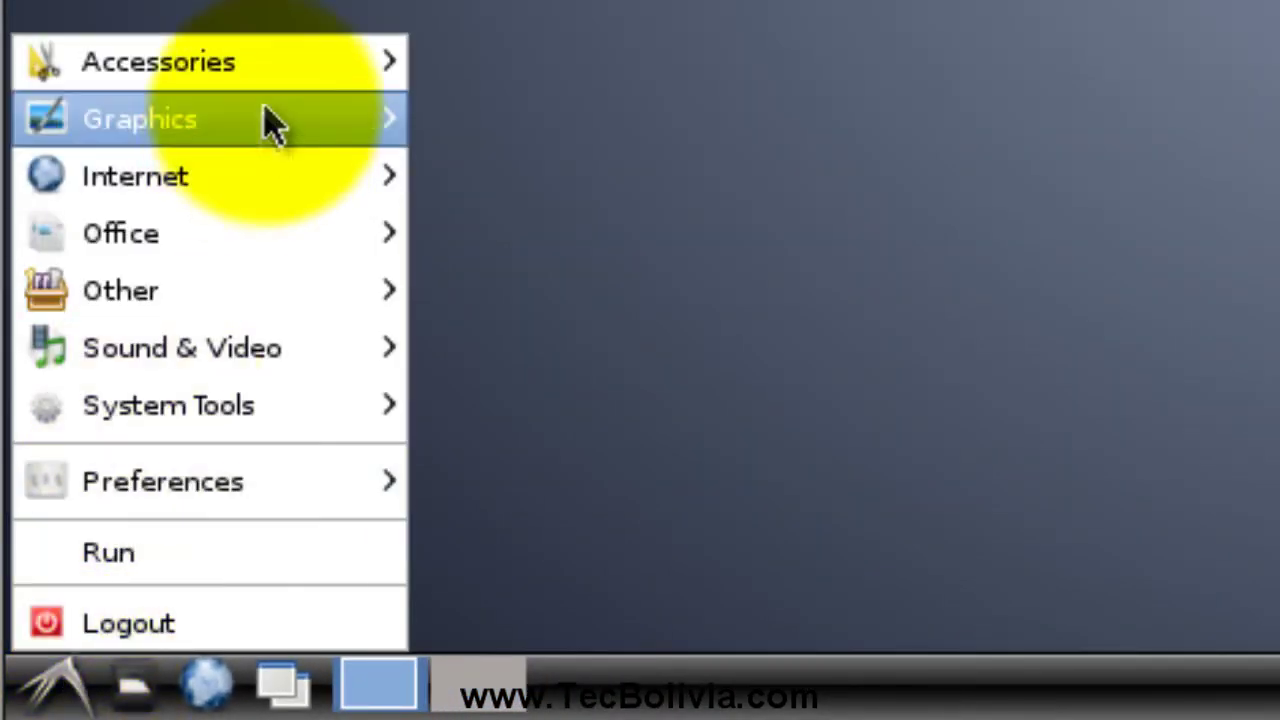
mouse_move(273, 76)
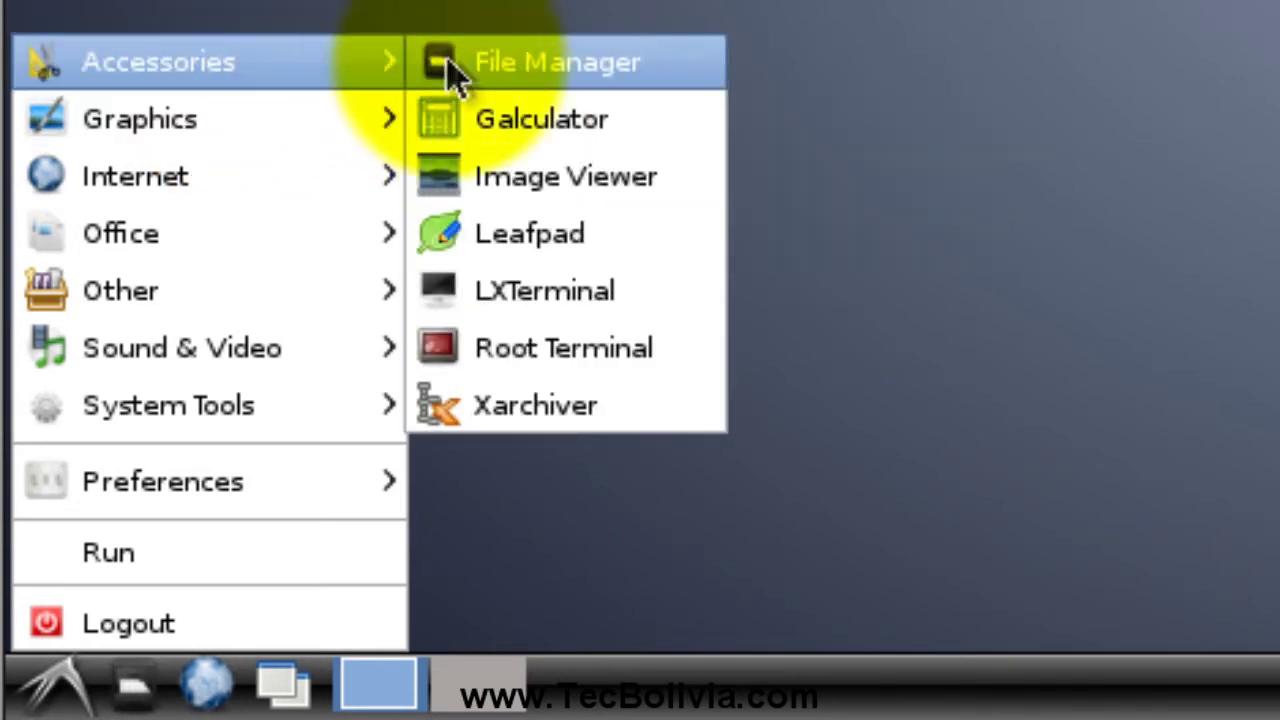
mouse_move(223, 139)
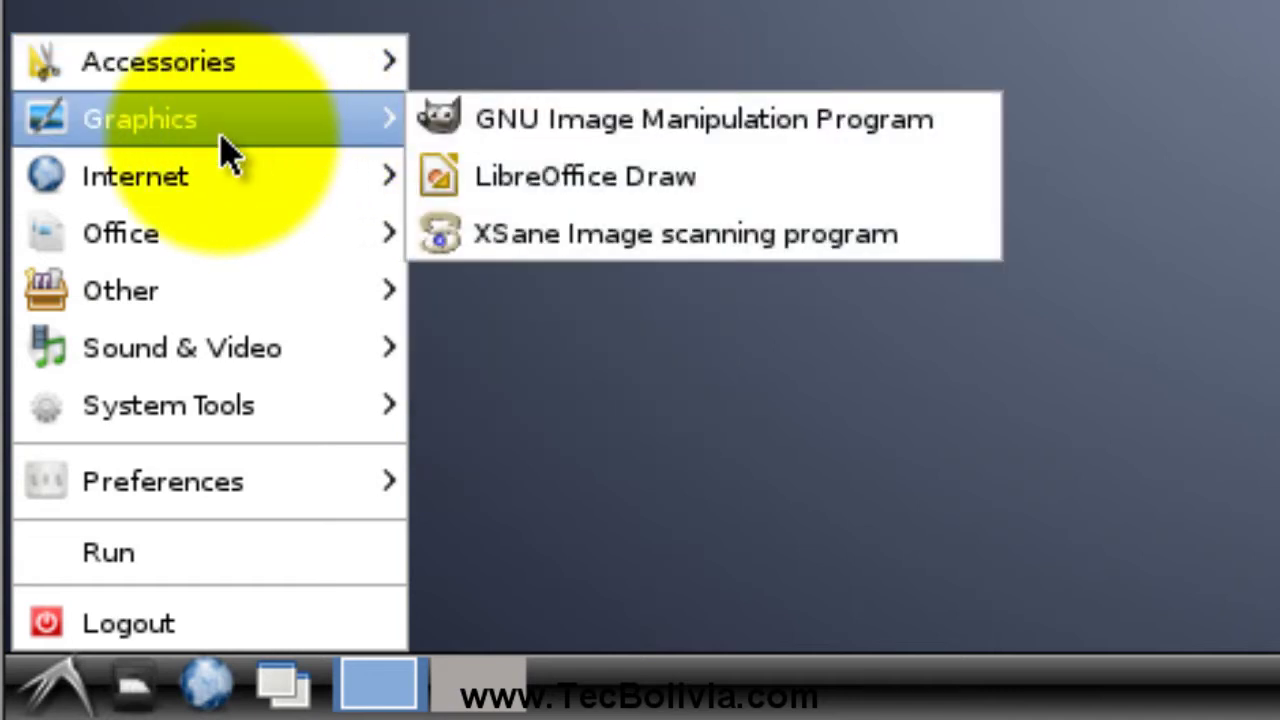
mouse_move(206, 194)
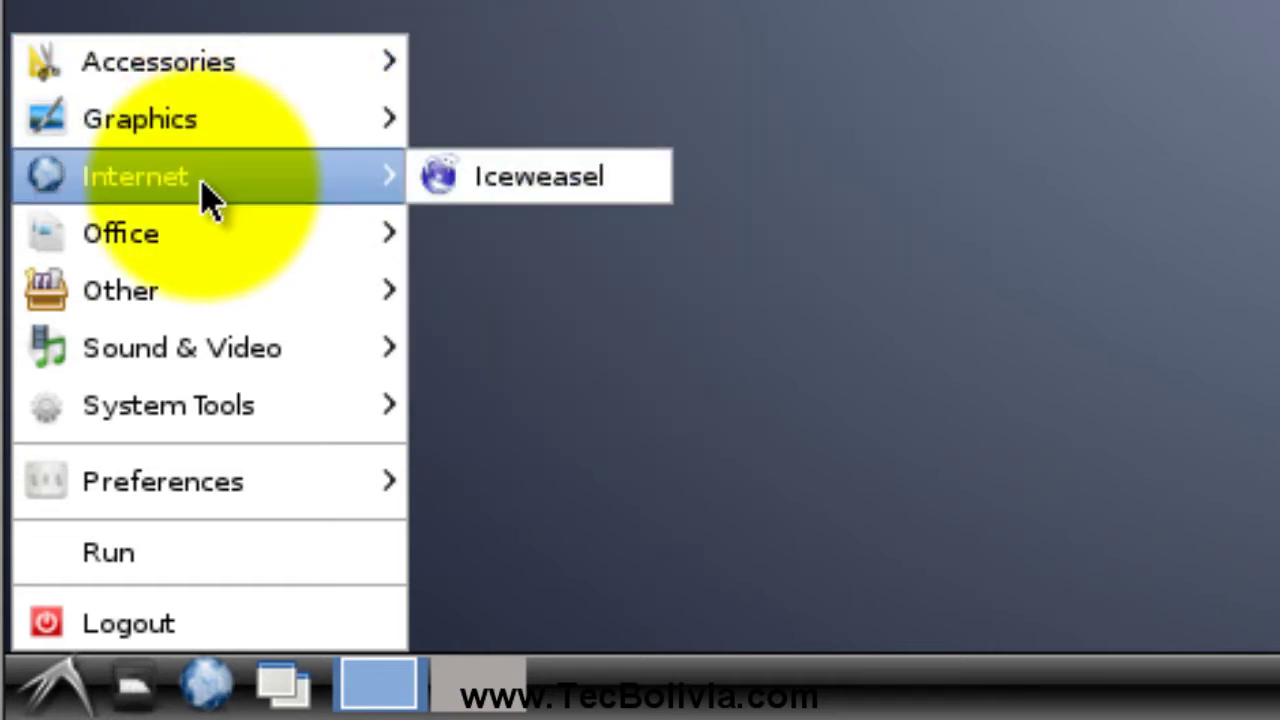
mouse_move(163, 257)
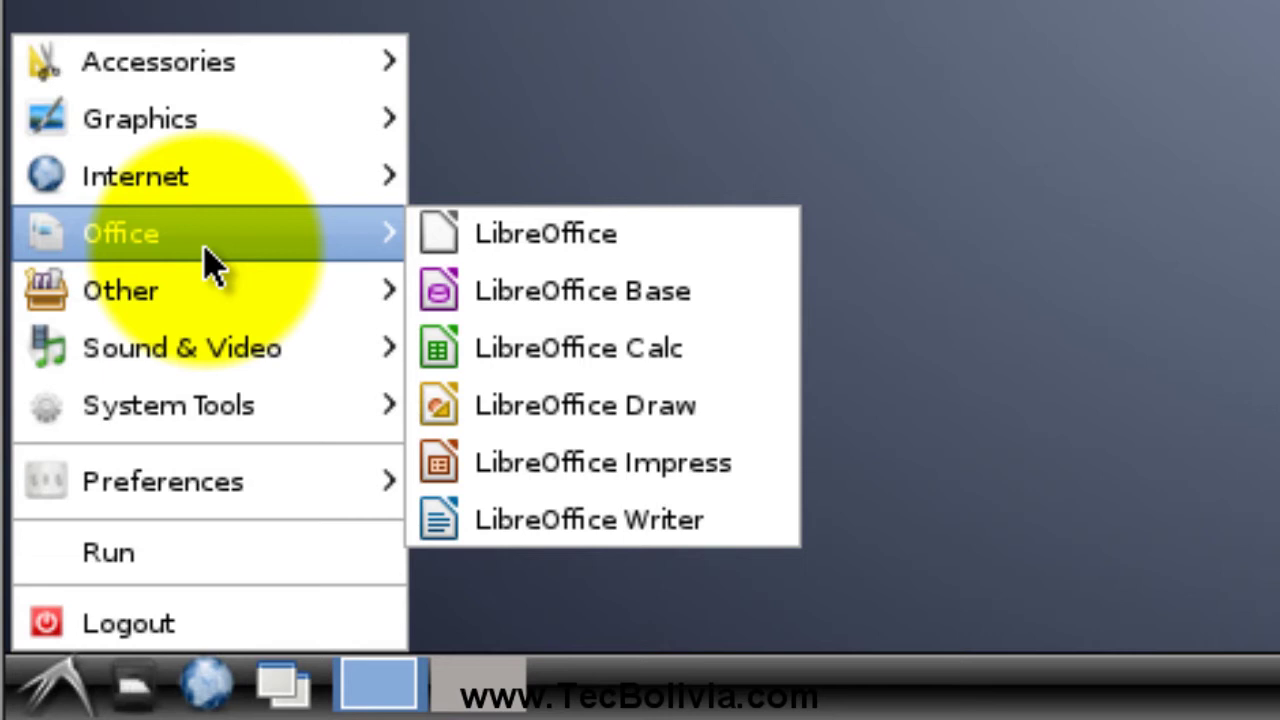
mouse_move(209, 364)
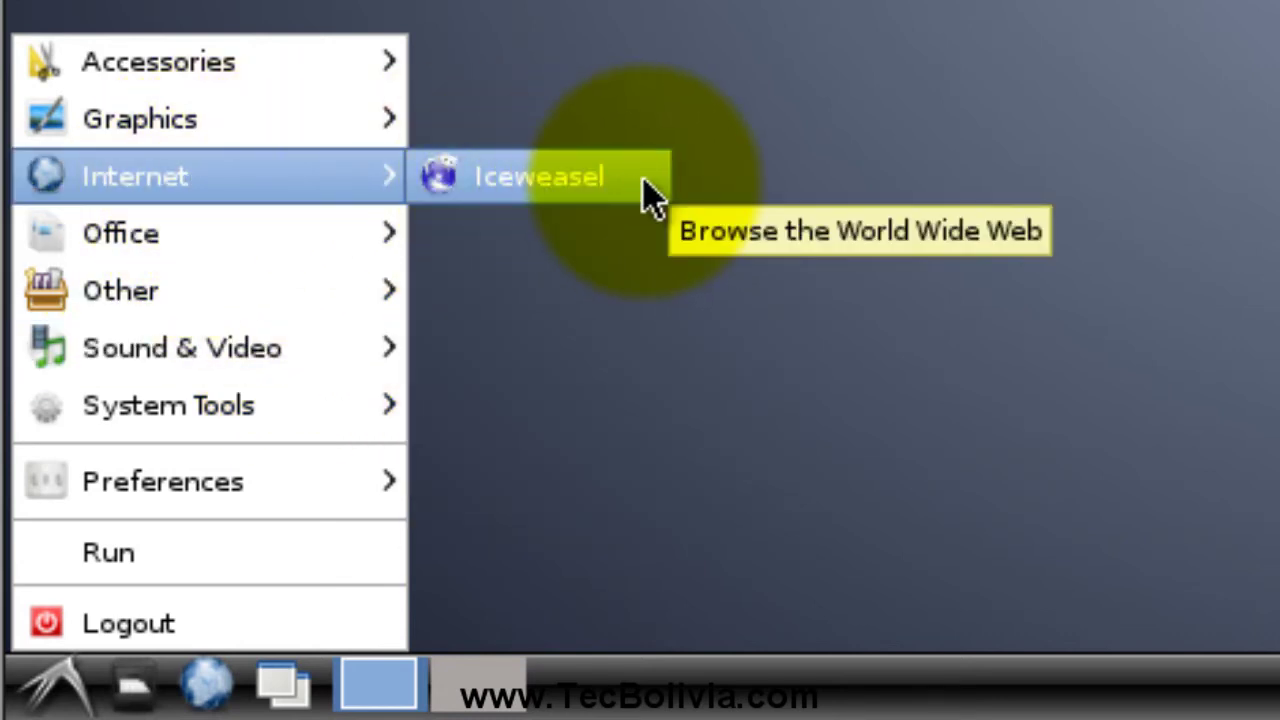
left_click(645, 185)
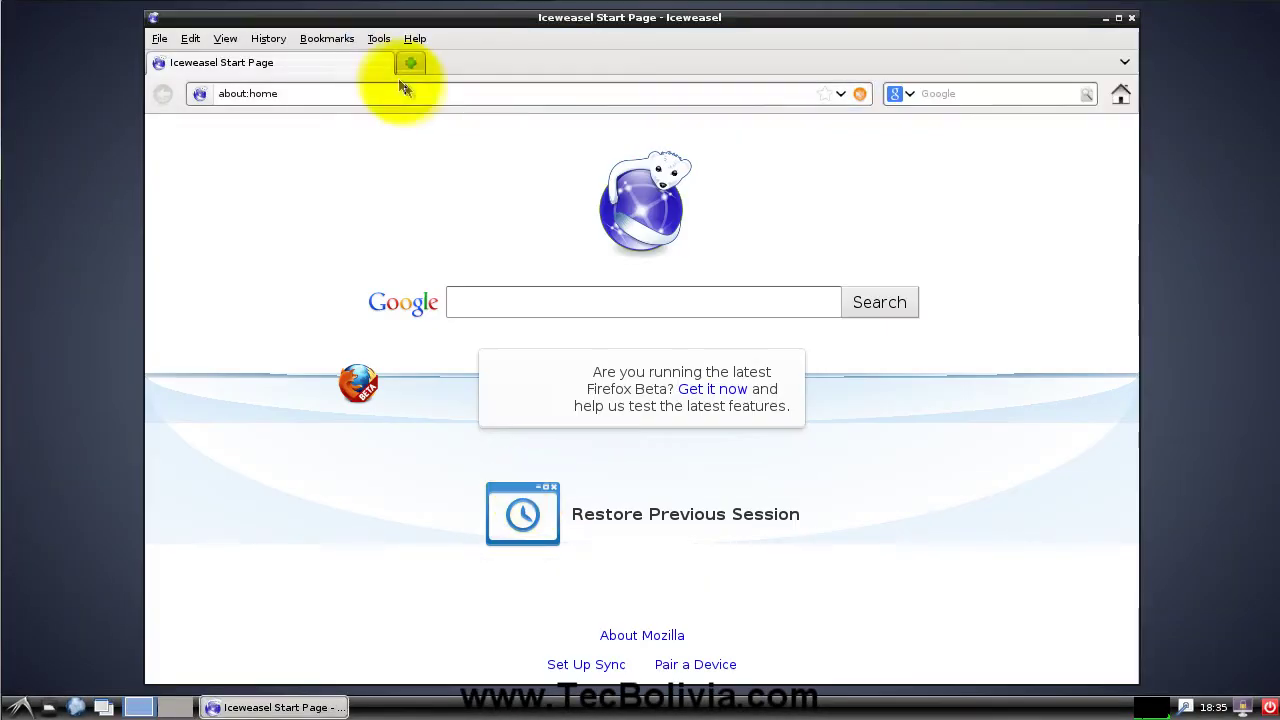
Load tecbolivia.com in the browser and look through its home page
left_click_drag(371, 97, 166, 96)
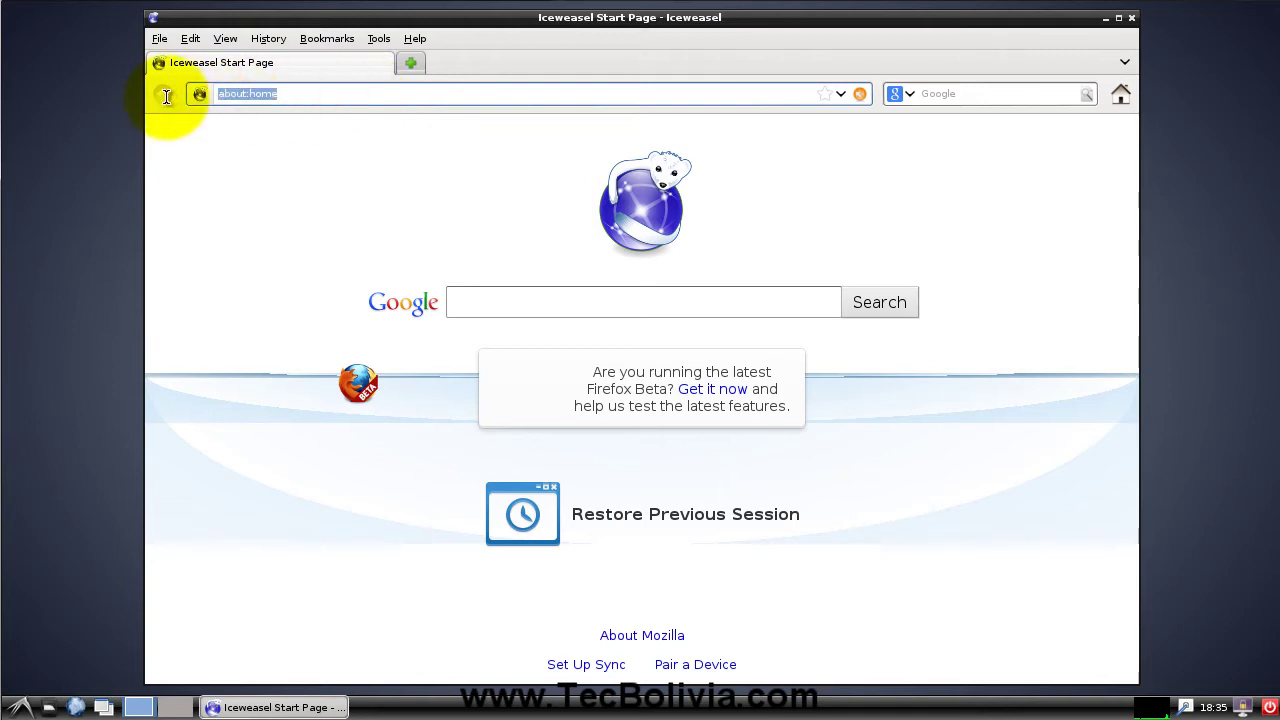
type("tecbolivia.com")
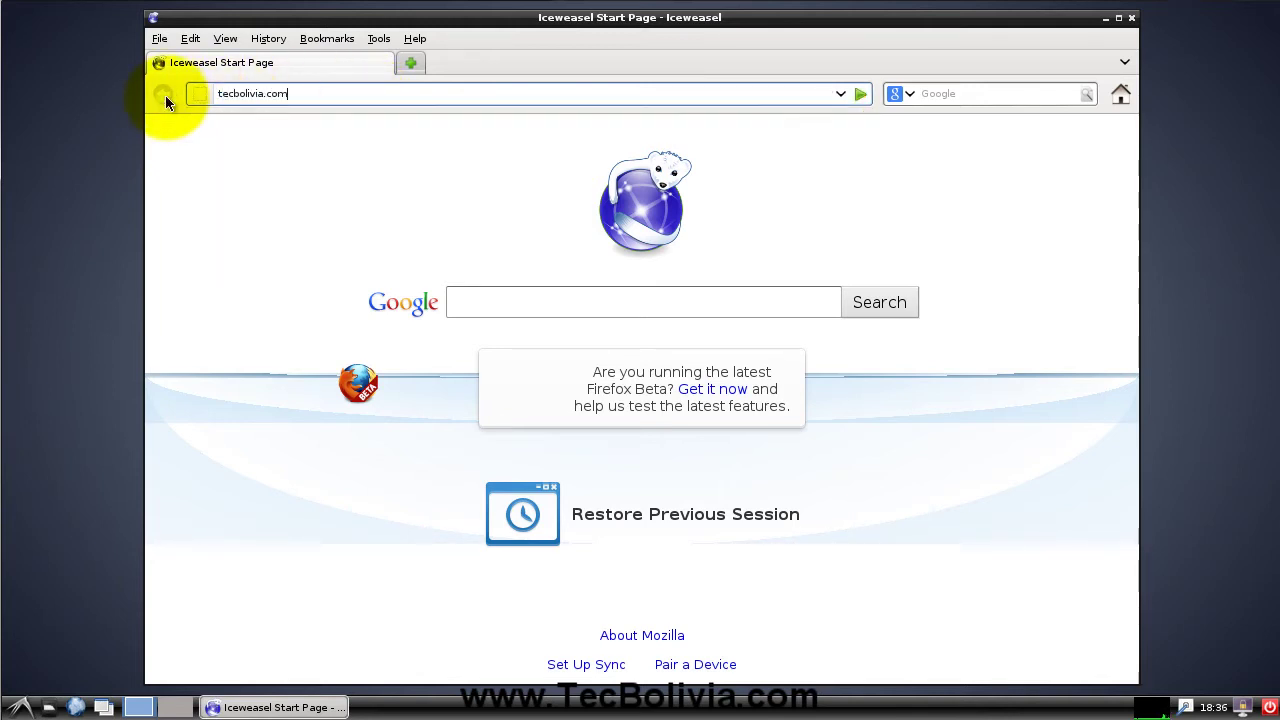
key("Return")
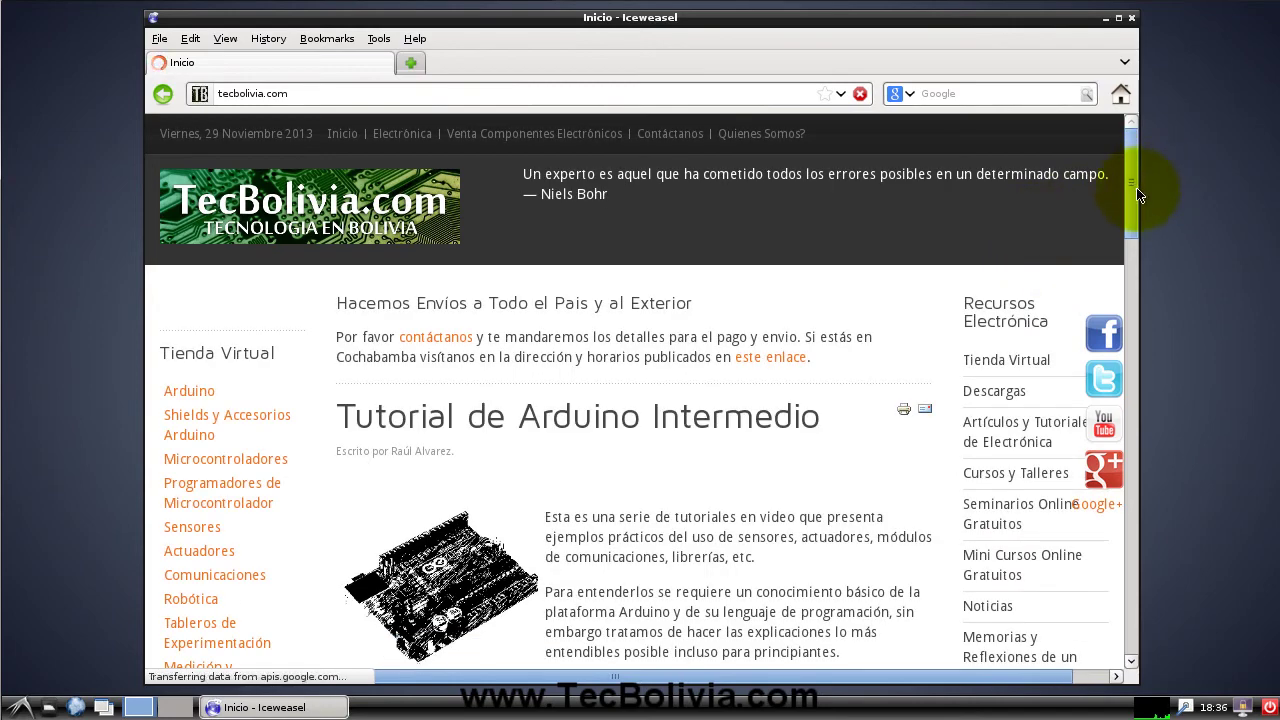
scroll(1134, 190, "down", 2)
left_click_drag(1126, 222, 1129, 298)
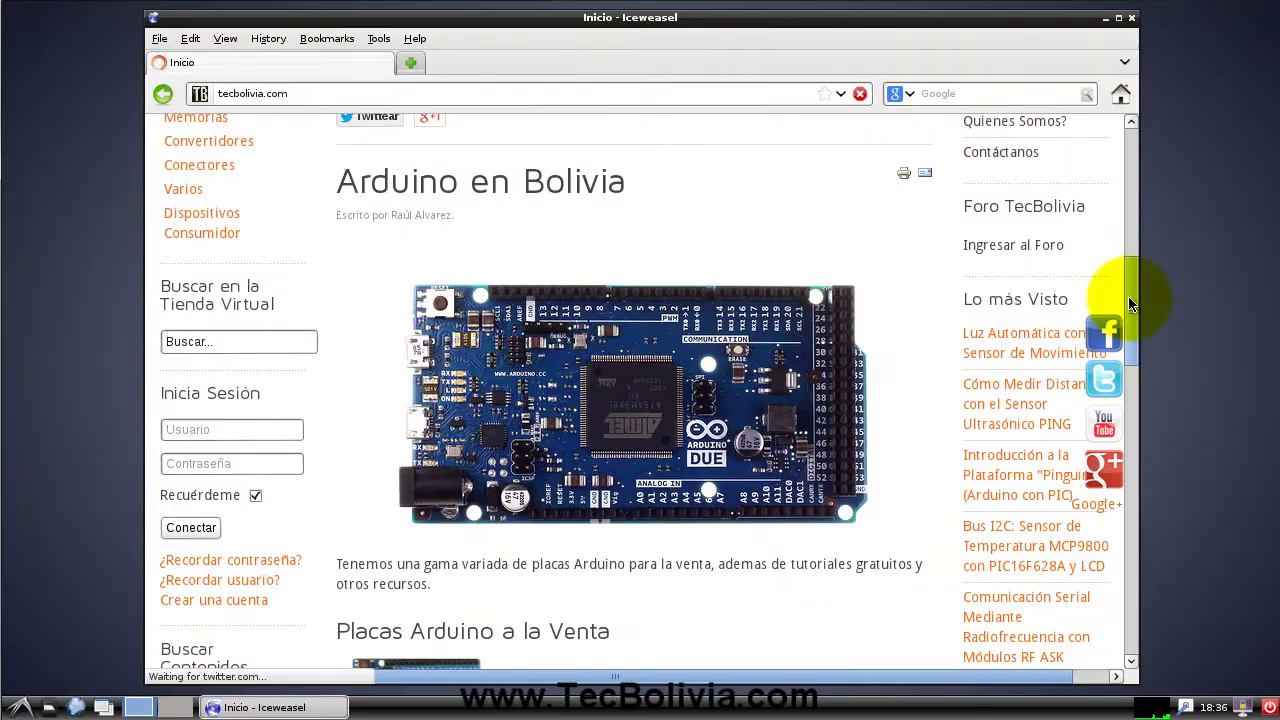
scroll(1135, 397, "down", 5)
left_click_drag(1135, 397, 1134, 186)
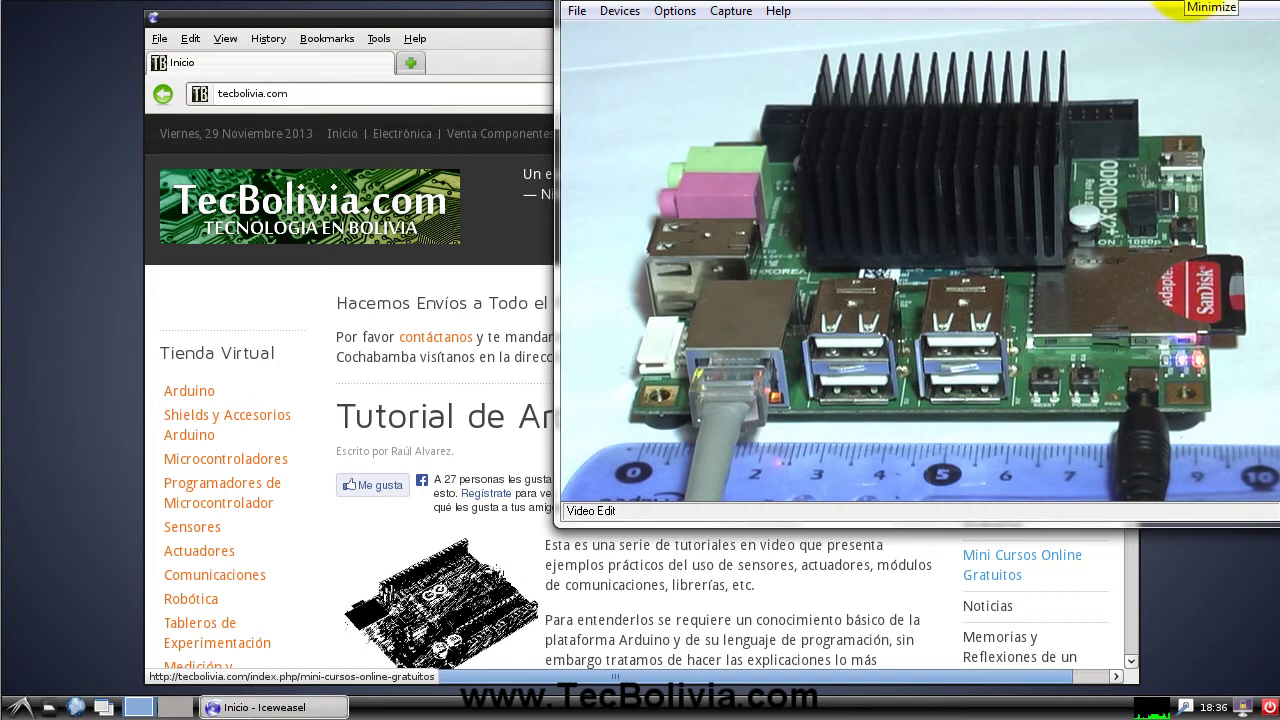
Minimize the camera preview and the Iceweasel window, and bring Iceweasel back up
left_click(1172, 6)
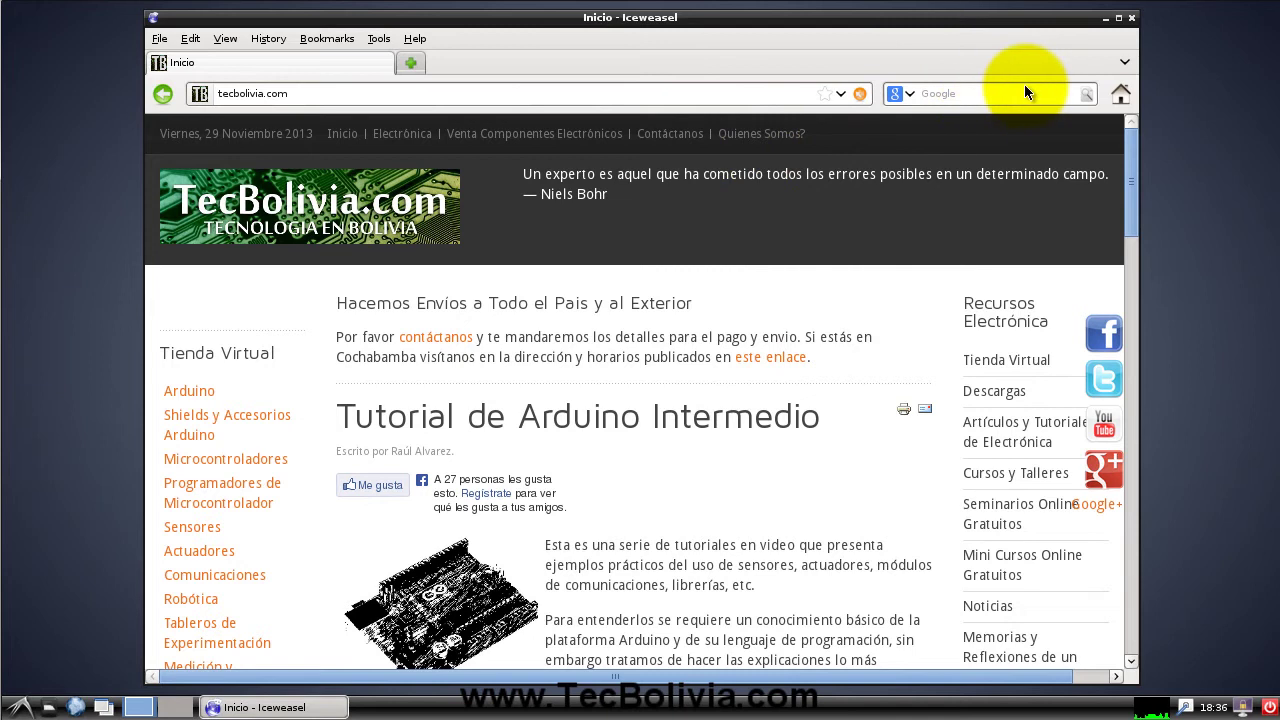
left_click(1105, 18)
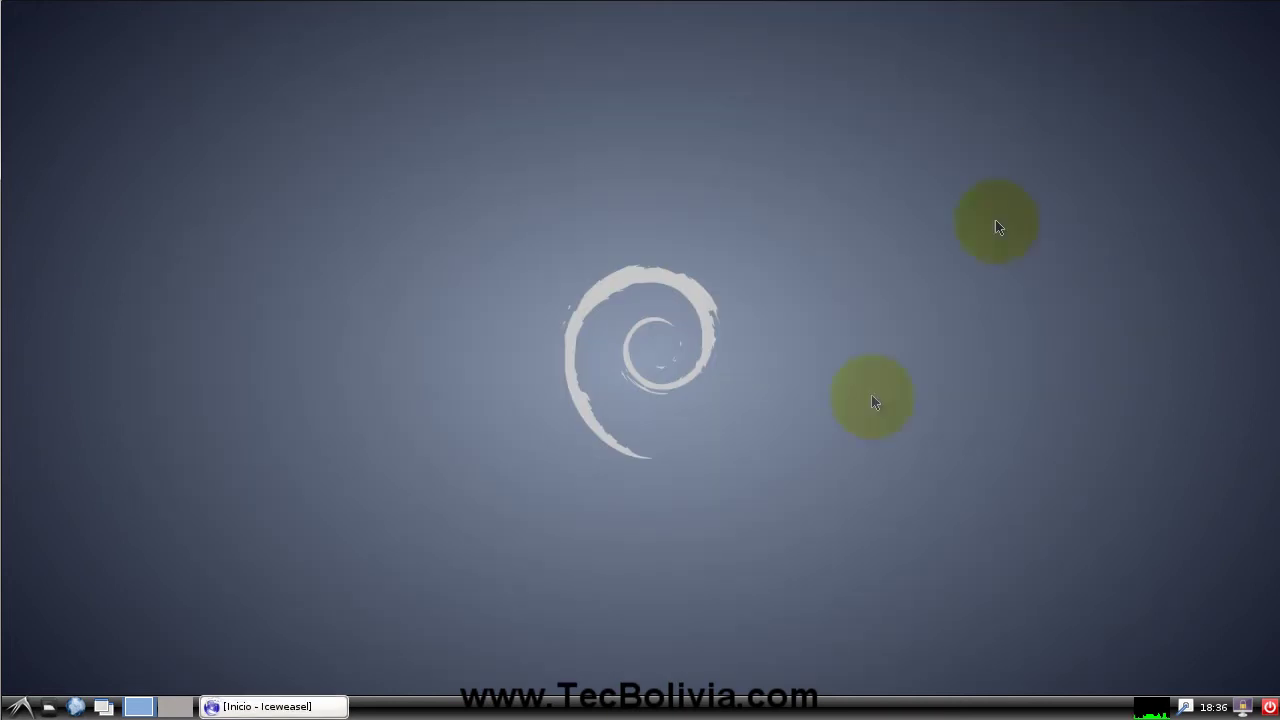
left_click(286, 704)
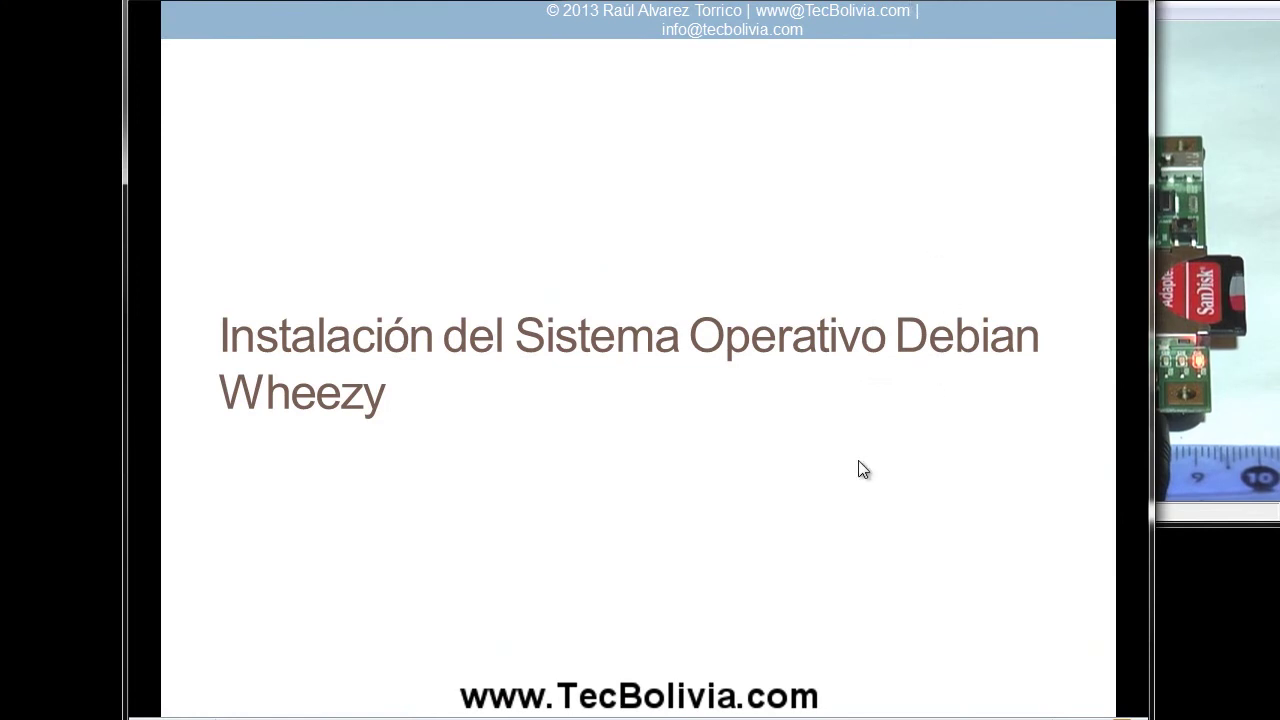
Advance the presentation to the Debian "Wheezy" installation links and open the forum.odroid.com/viewforum.php?f=5 link
left_click(873, 556)
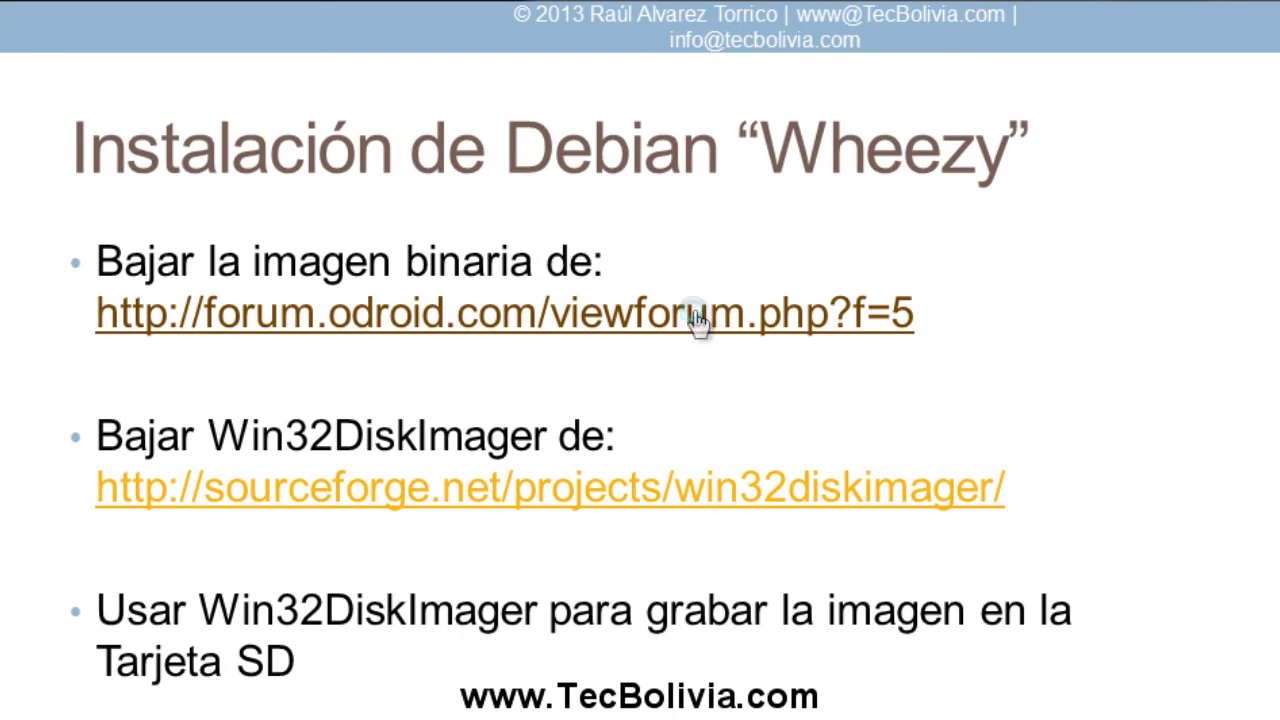
left_click(679, 237)
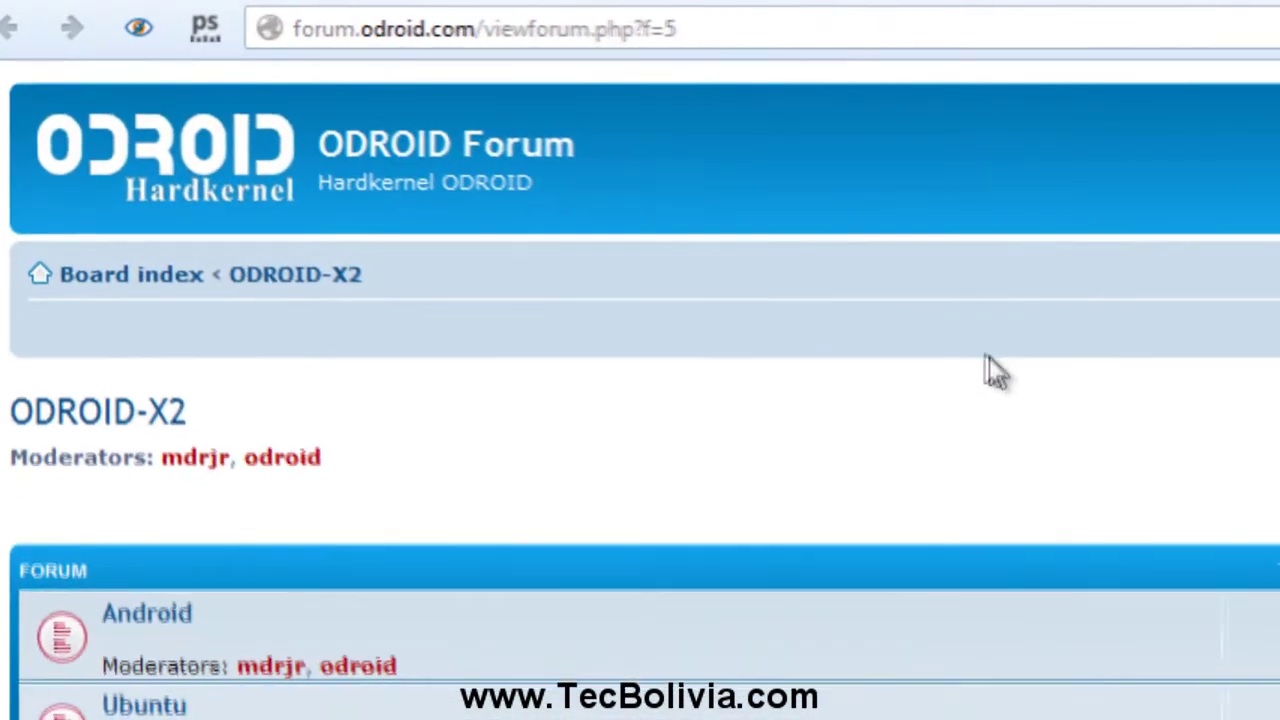
Examine the ODROID-X2 forum's sections and active topics for the available operating system images
scroll(929, 354, "down", 3)
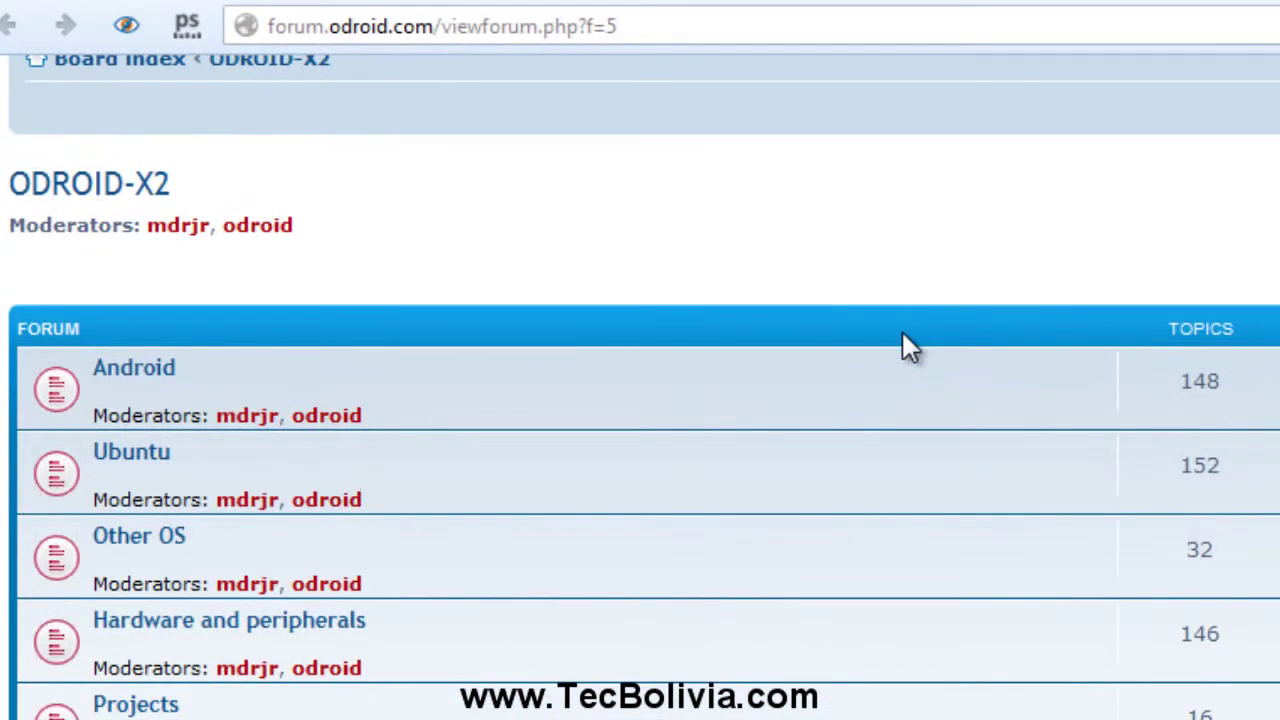
scroll(901, 333, "down", 3)
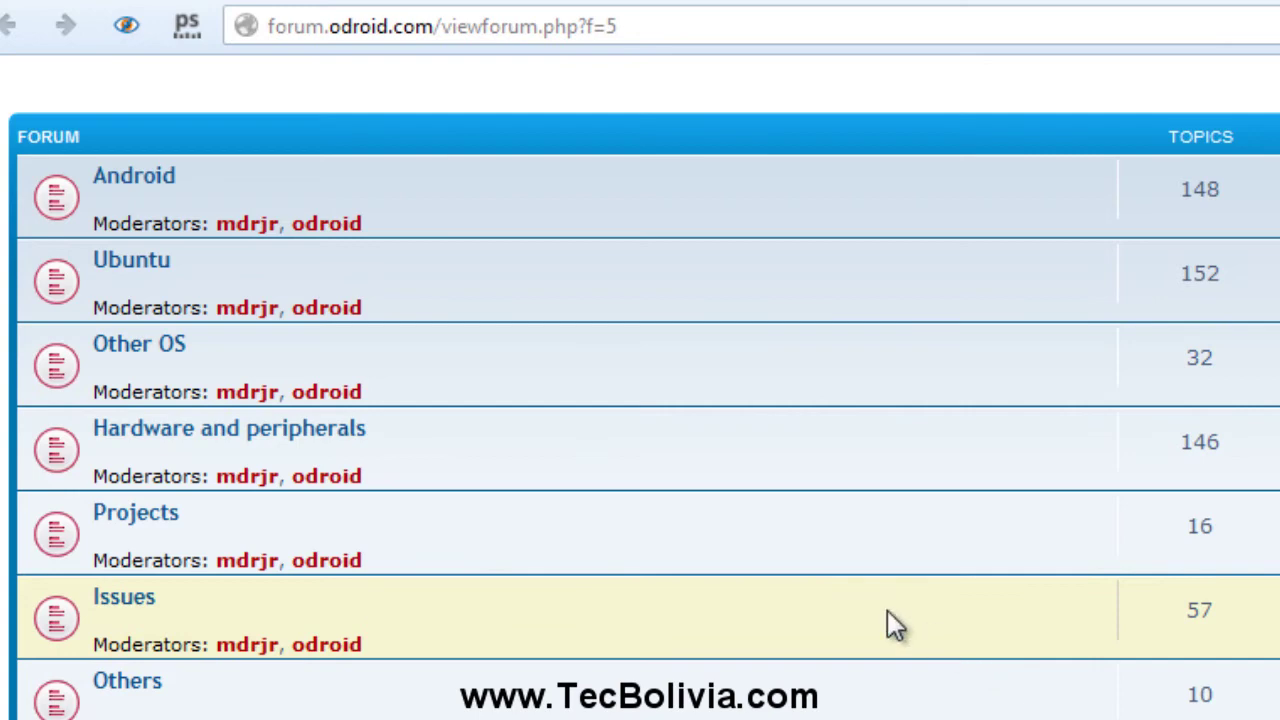
scroll(887, 620, "down", 6)
scroll(887, 613, "down", 3)
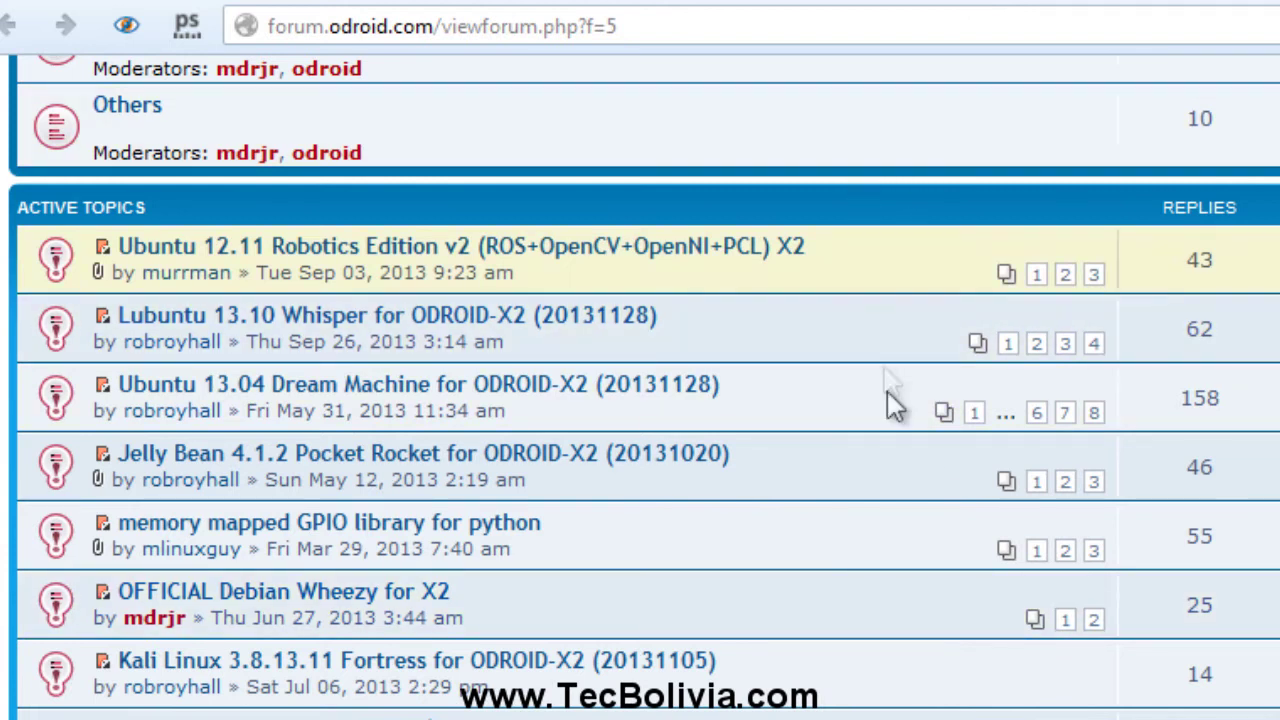
left_click(873, 525)
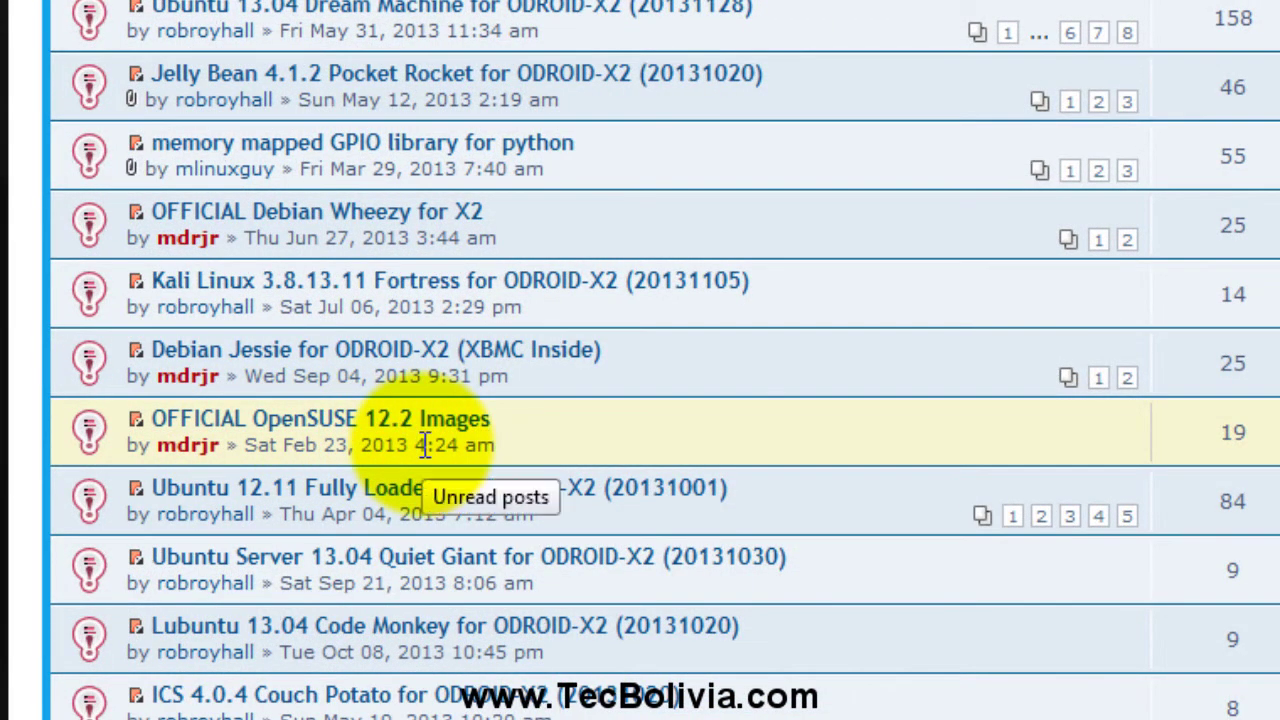
scroll(425, 445, "down", 3)
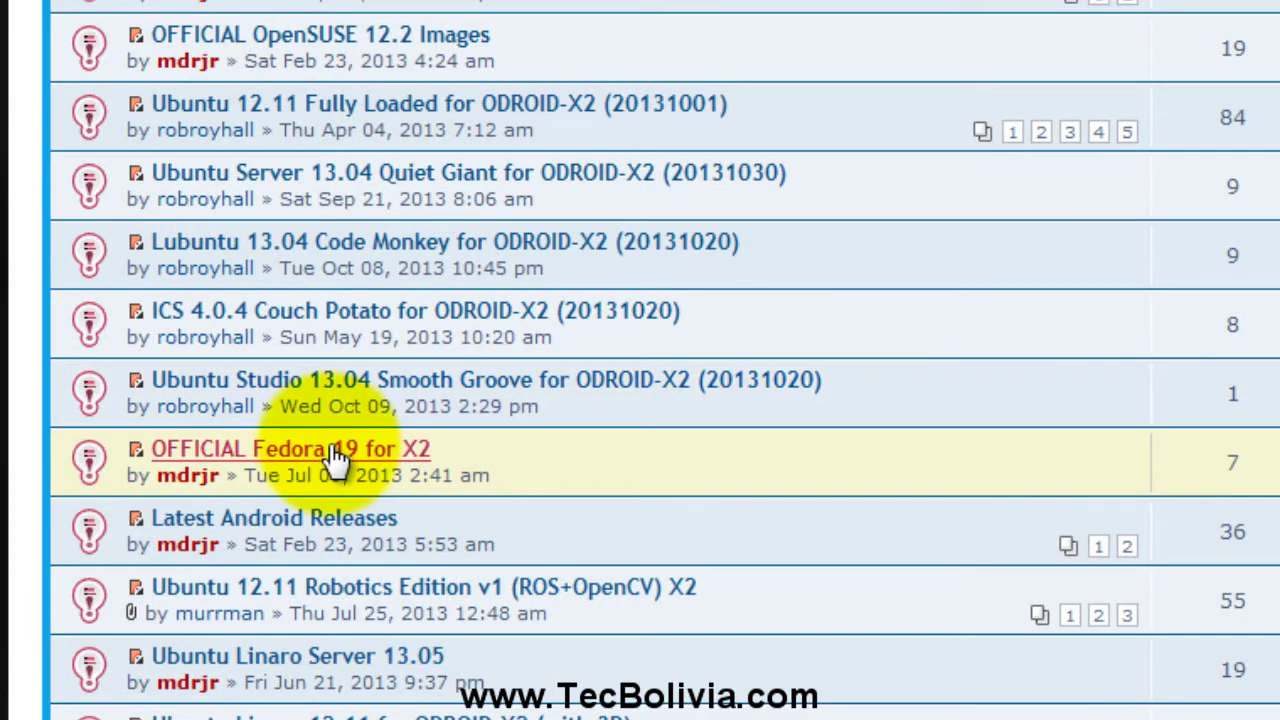
scroll(470, 330, "down", 5)
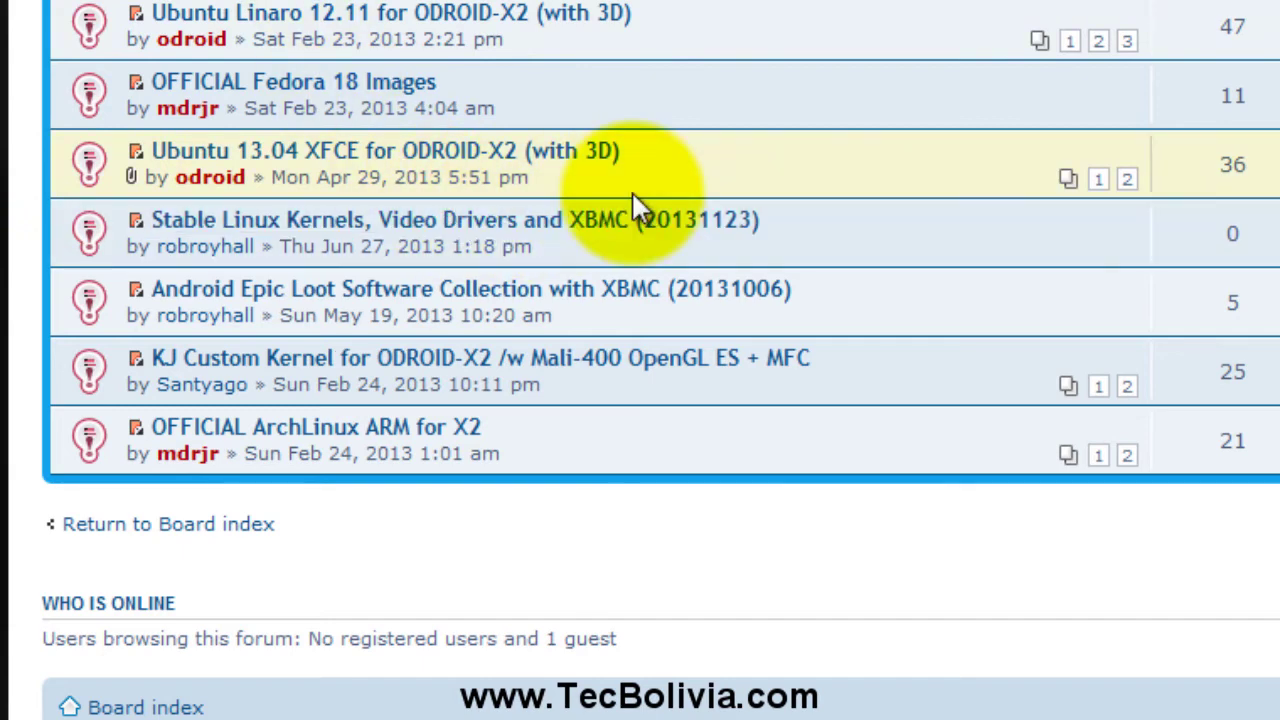
scroll(633, 195, "up", 3)
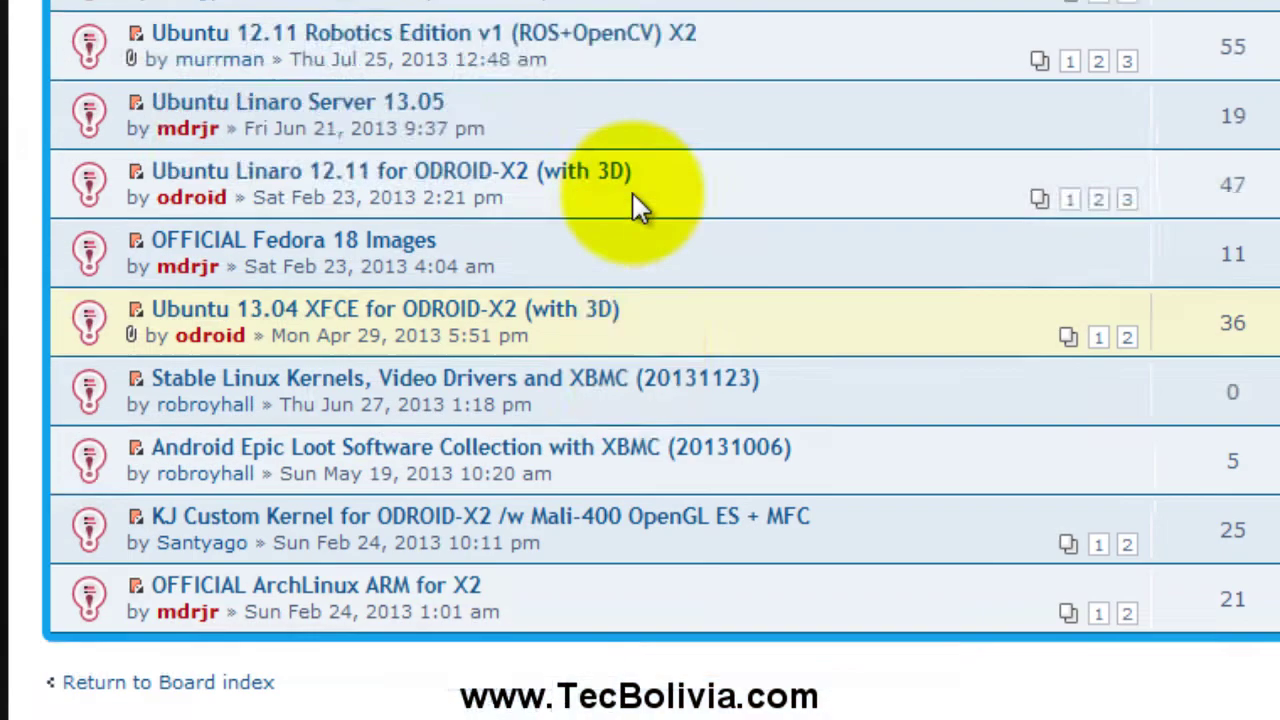
scroll(633, 195, "up", 5)
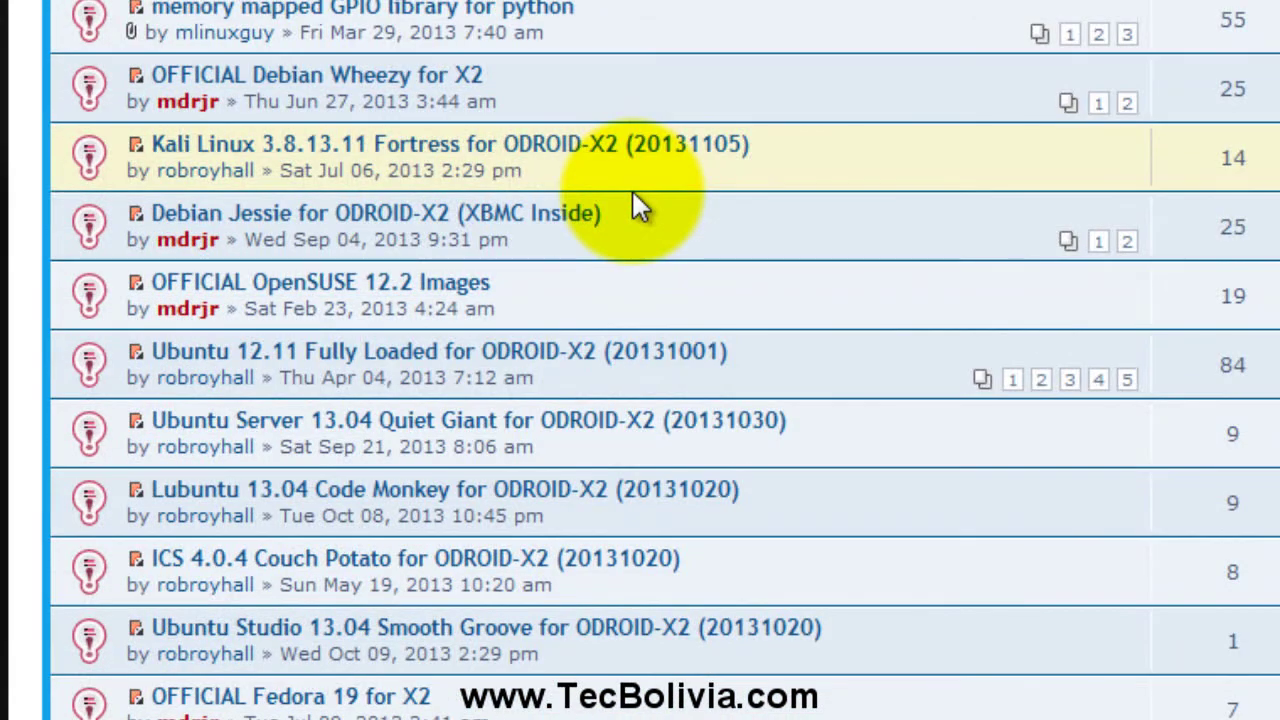
scroll(633, 193, "up", 3)
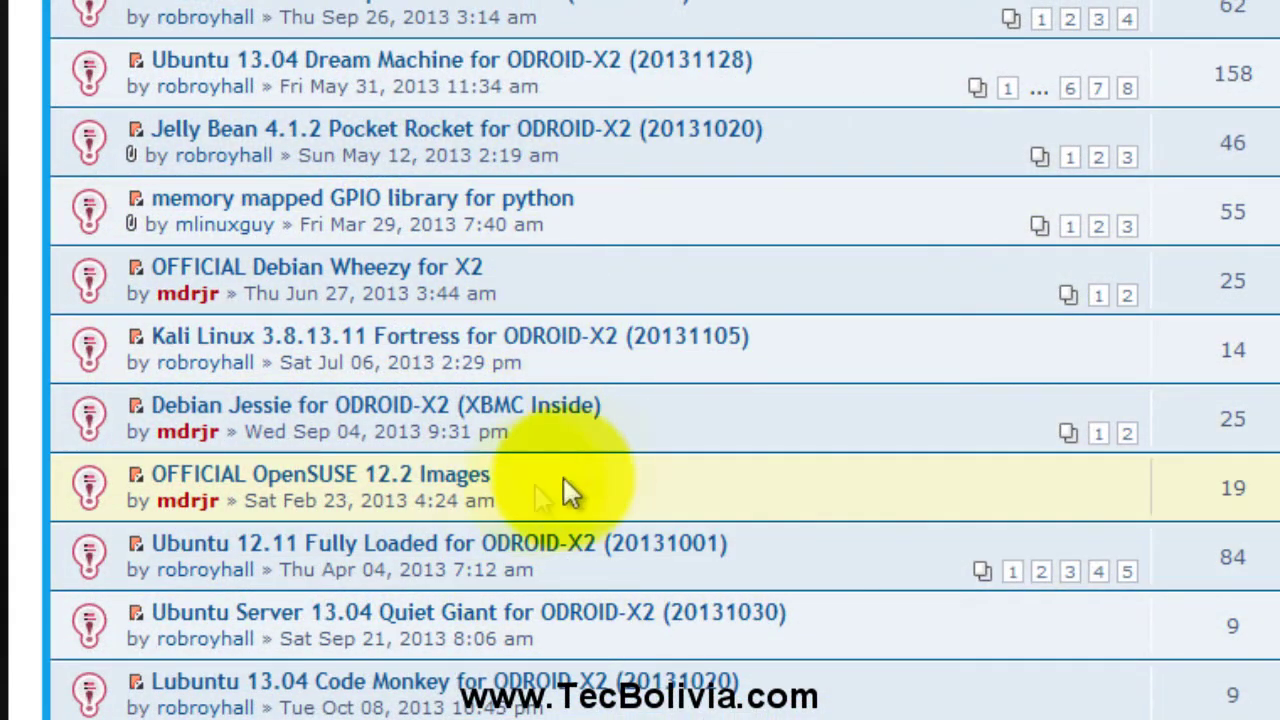
Open the "OFFICIAL Debian Wheezy for X2" topic in a new tab and read through it
right_click(378, 288)
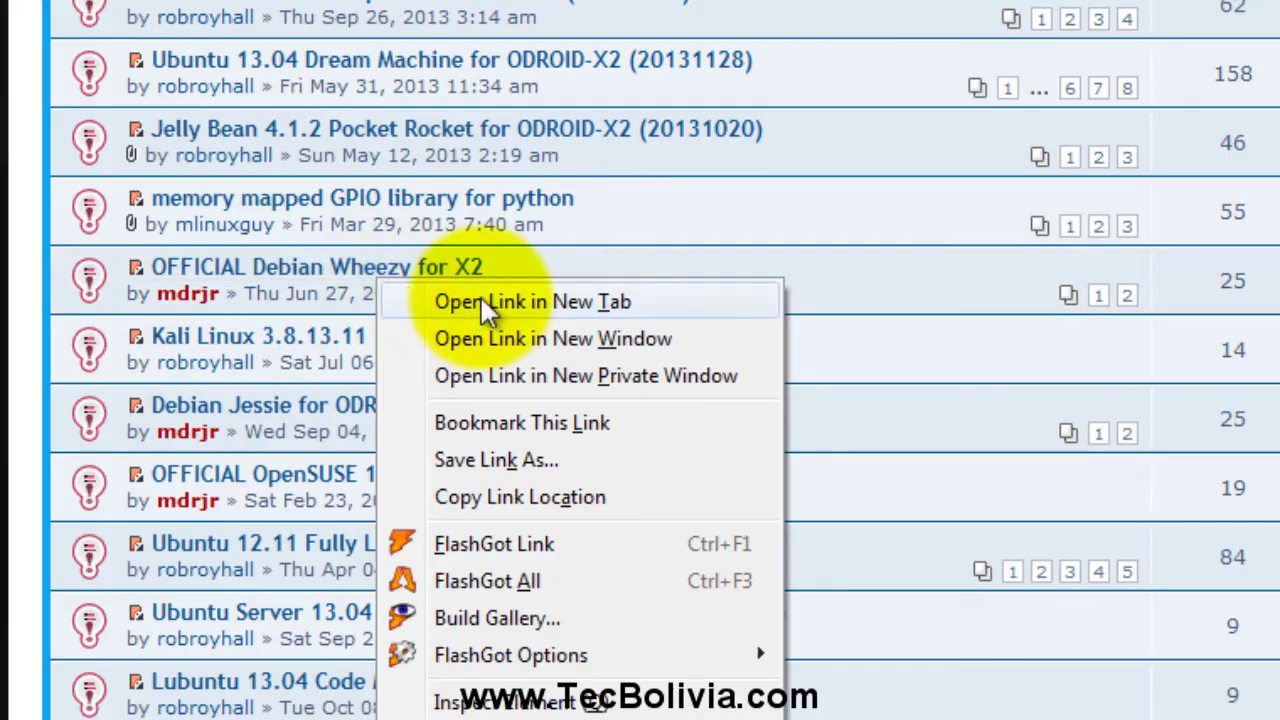
left_click(446, 315)
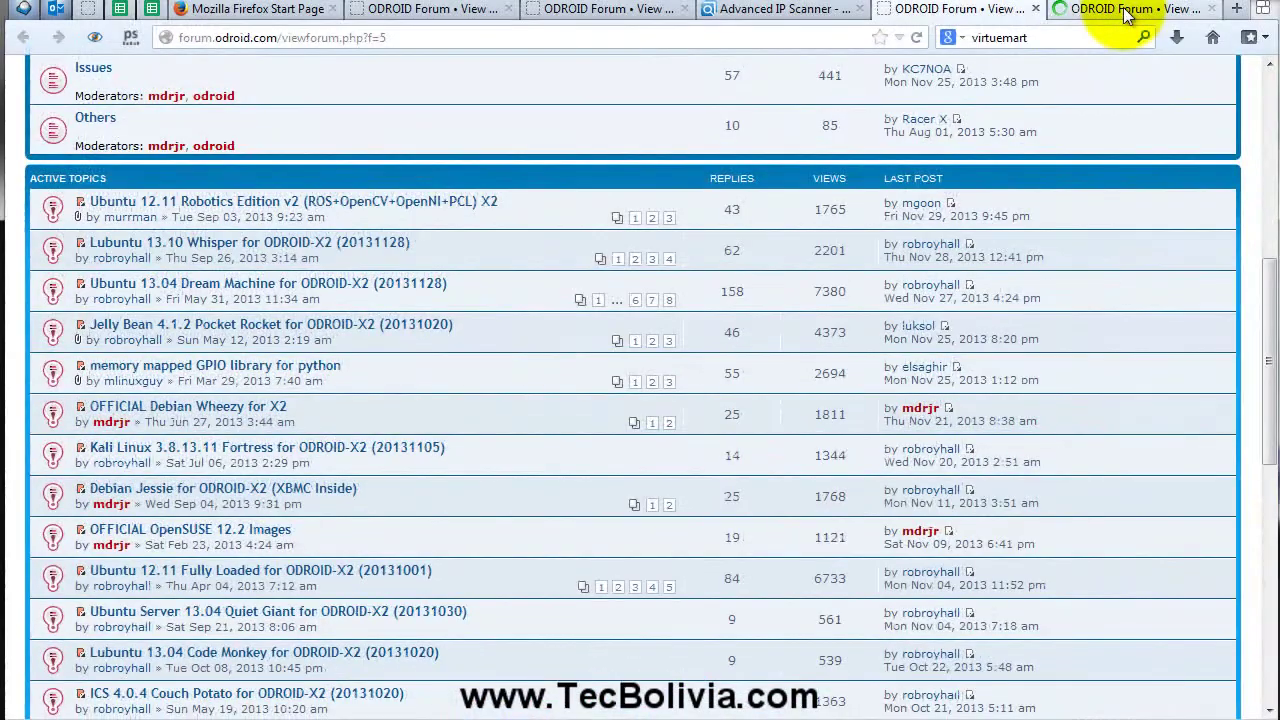
left_click(1125, 14)
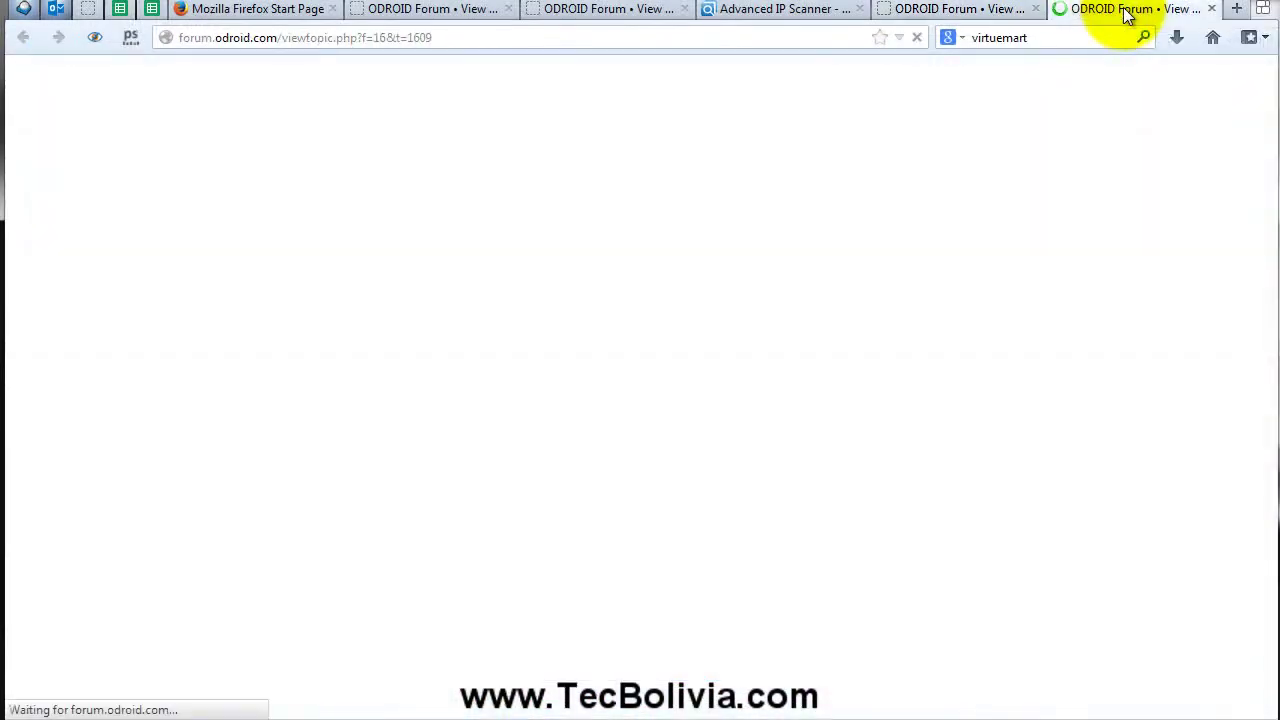
scroll(443, 333, "down", 4)
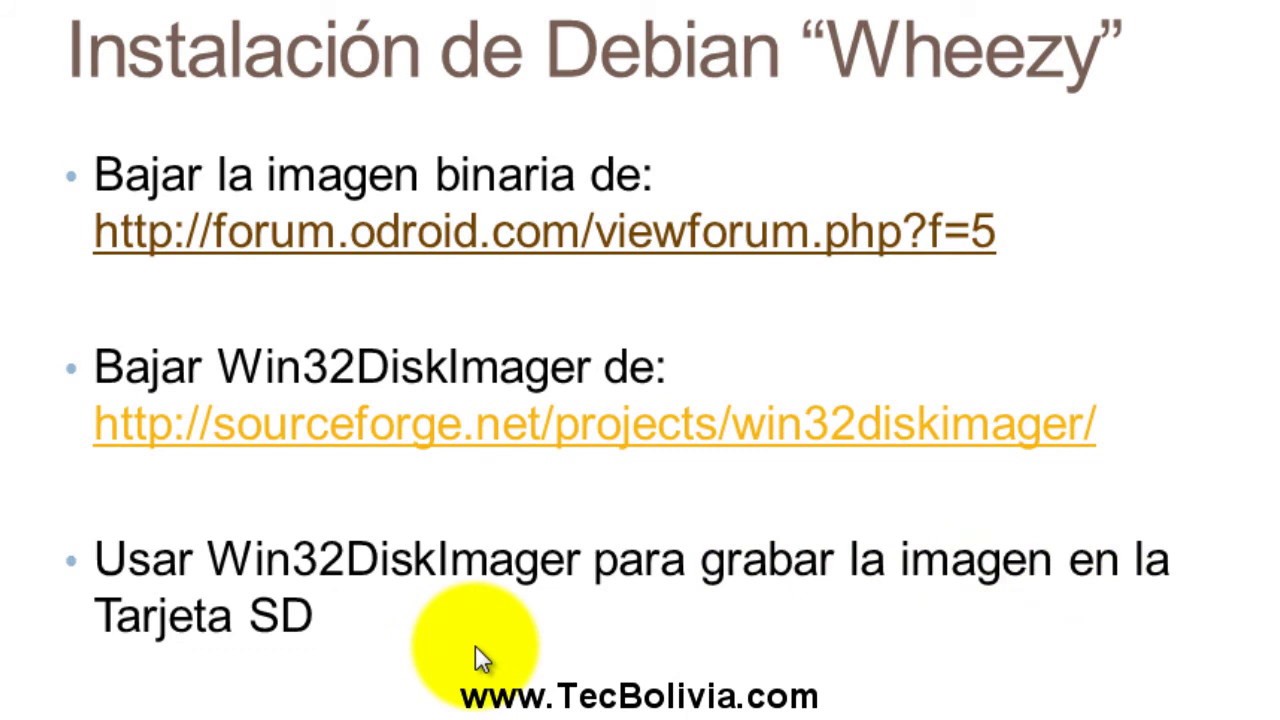
Follow the slide's Win32DiskImager download link and open the extracted odroid-debian-wheezy-x2-HDMI.img folder
left_click(1040, 428)
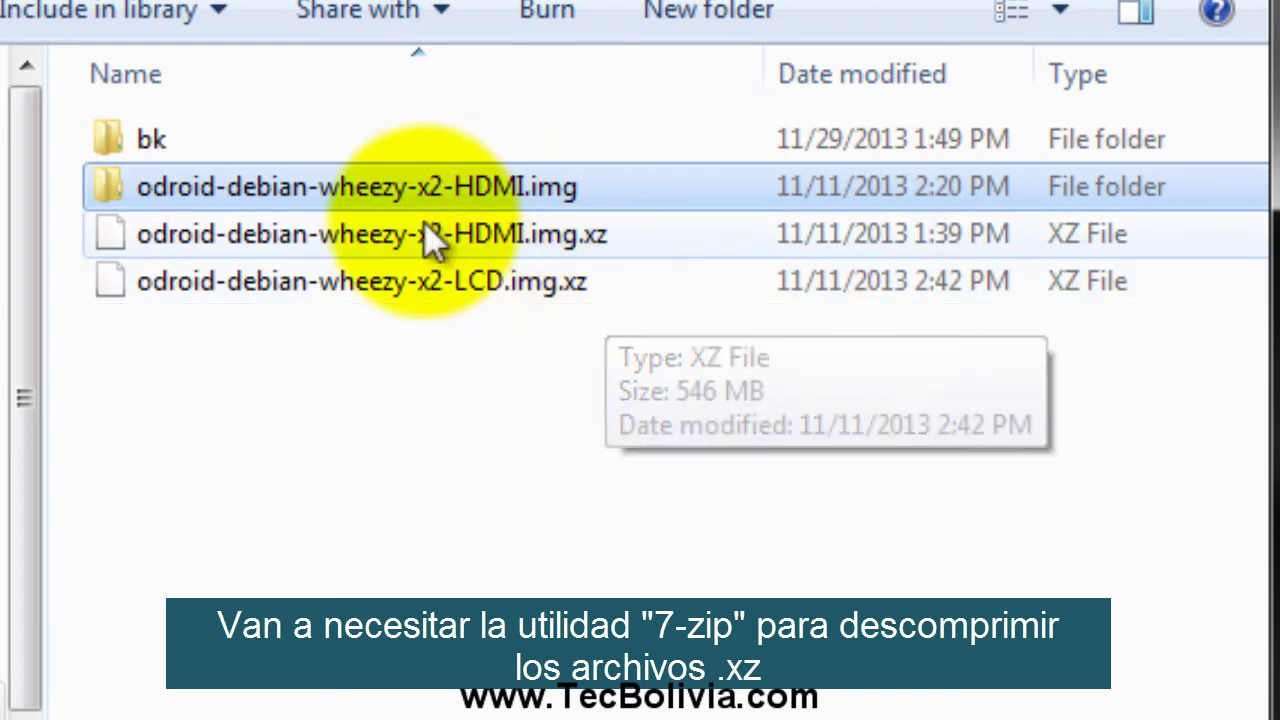
double_click(410, 194)
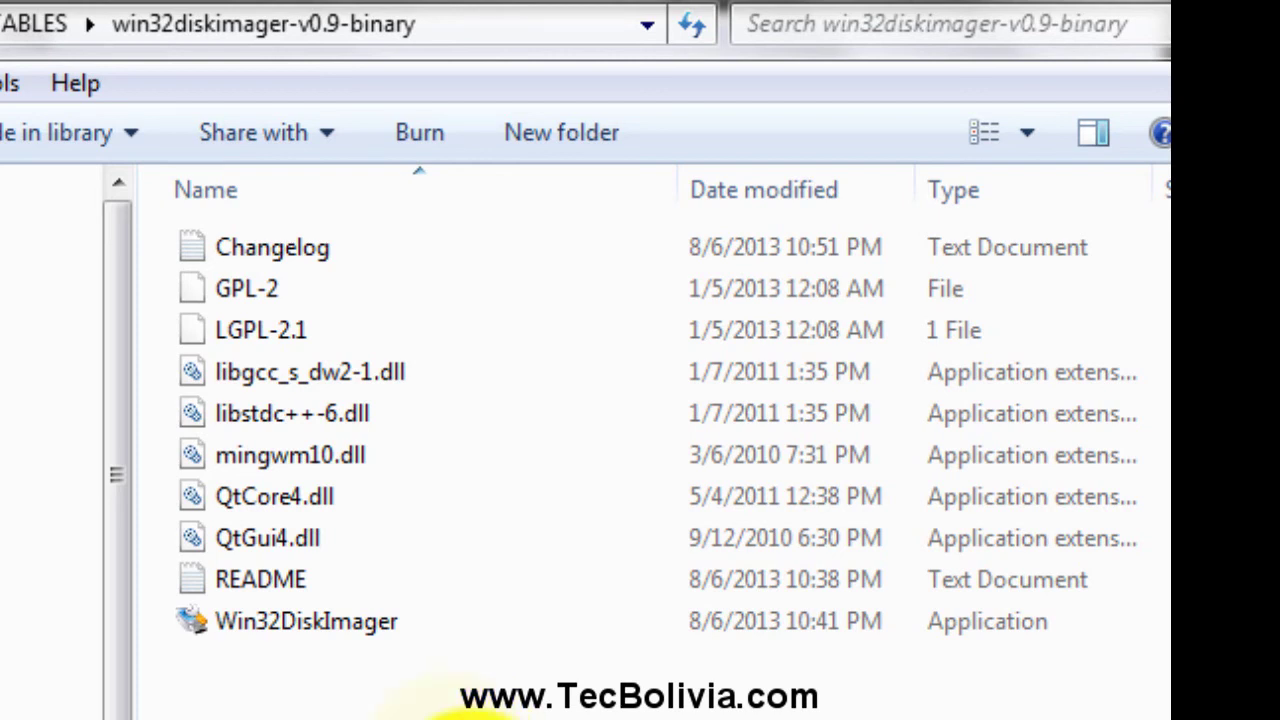
Launch Win32DiskImager and load odroid-debian-wheezy-x2-HDMI.img from the Odroid downloads folder as the image file
double_click(366, 625)
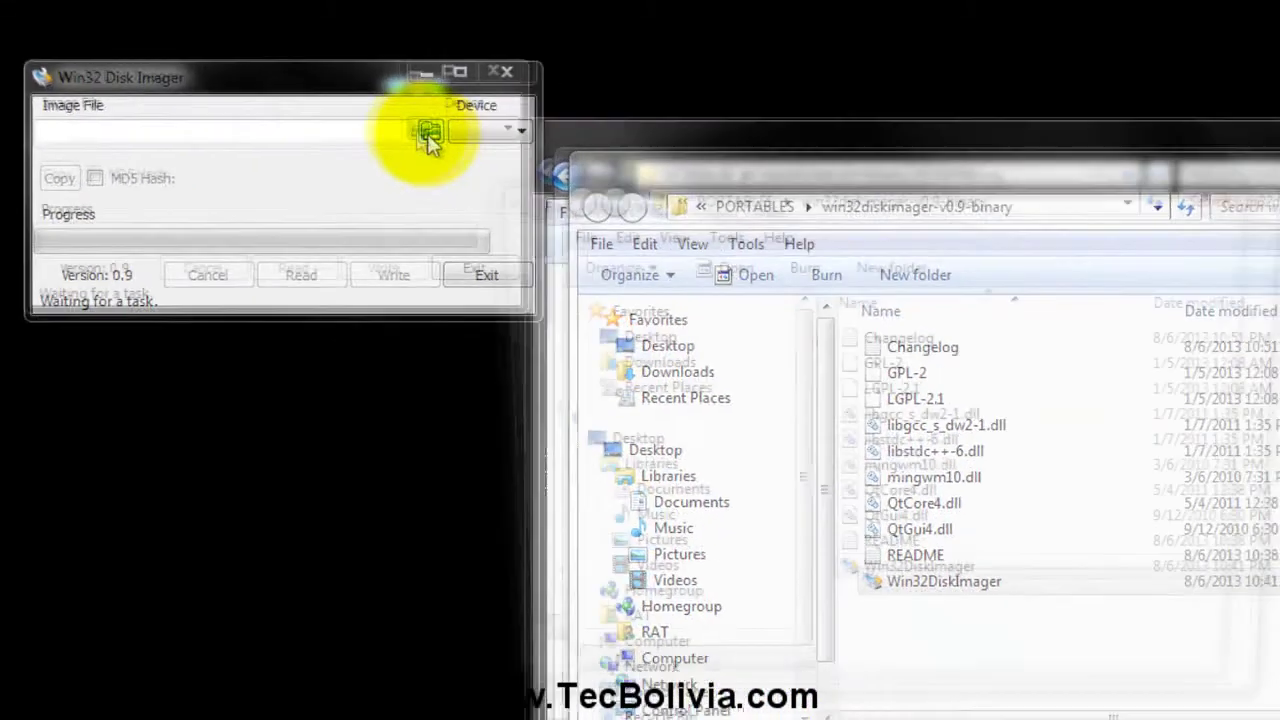
left_click(428, 138)
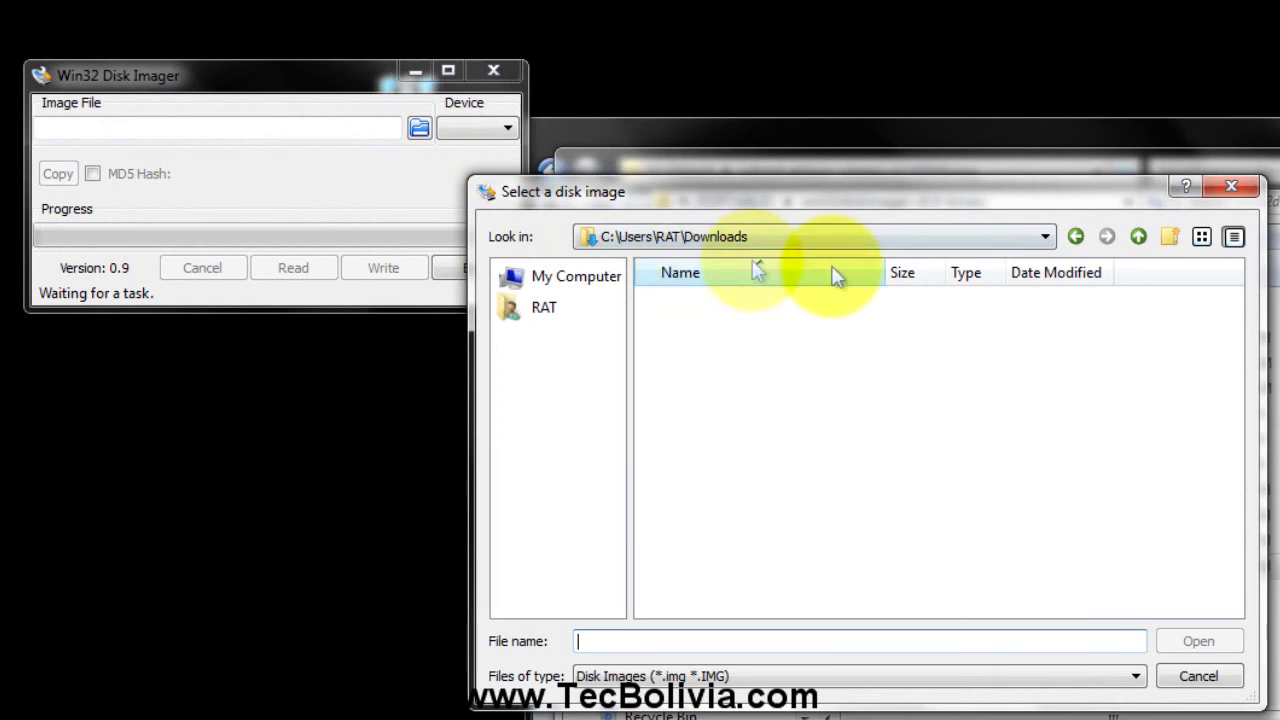
left_click(580, 280)
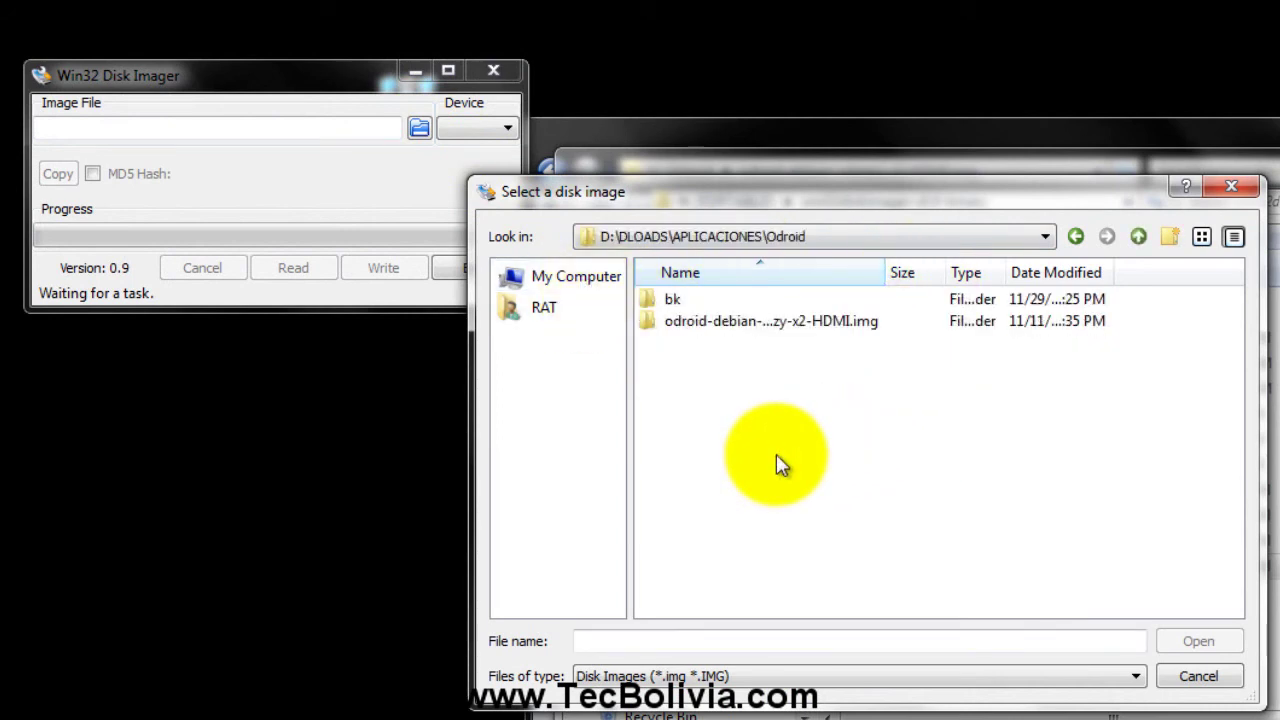
double_click(705, 335)
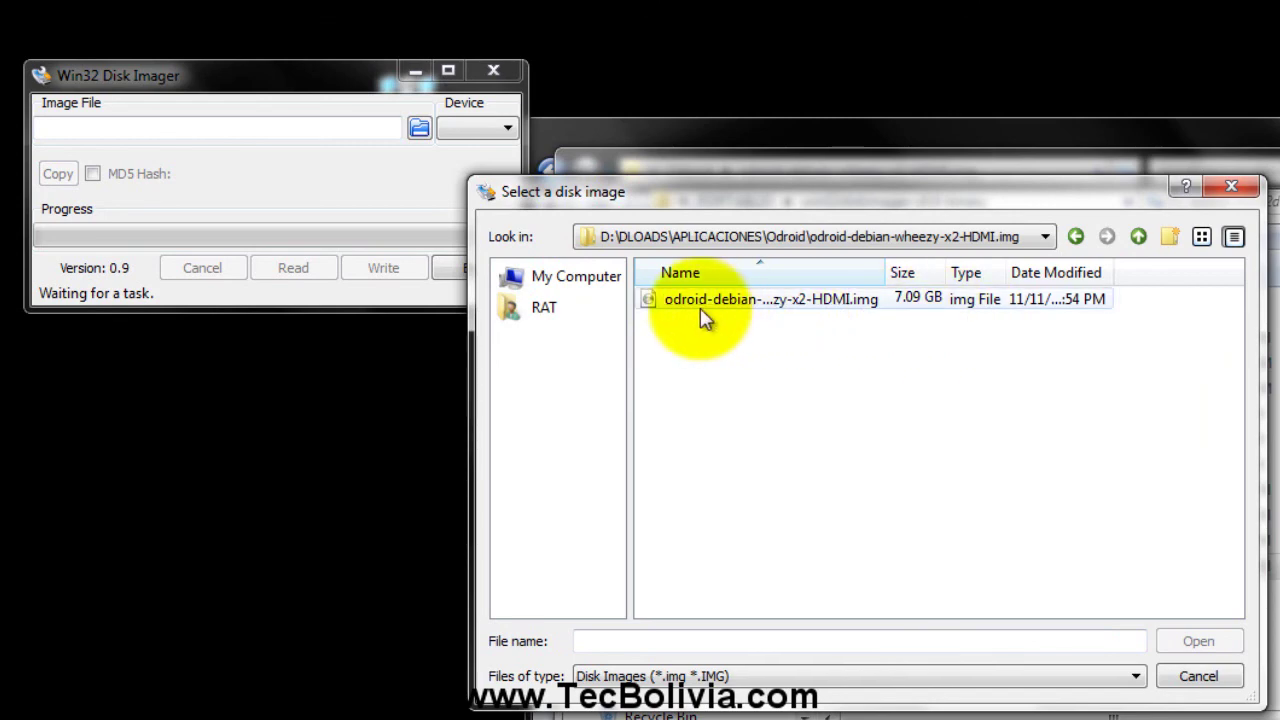
left_click(680, 310)
left_click(1208, 648)
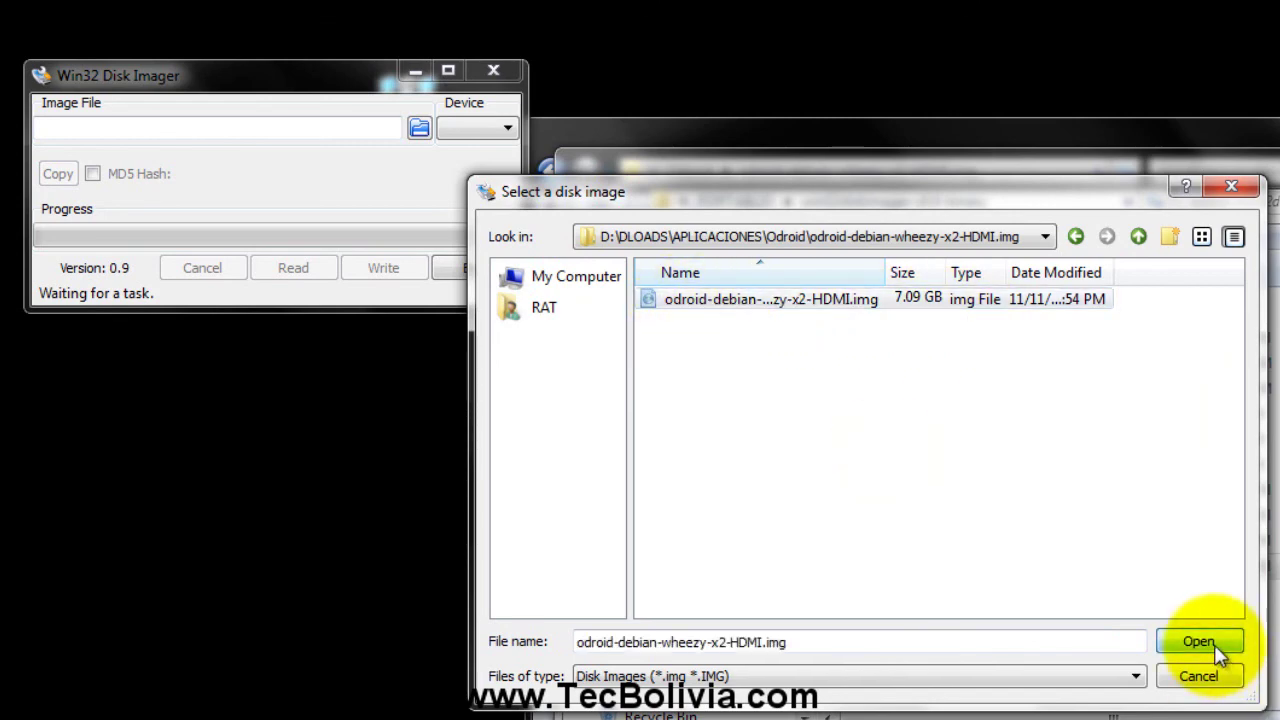